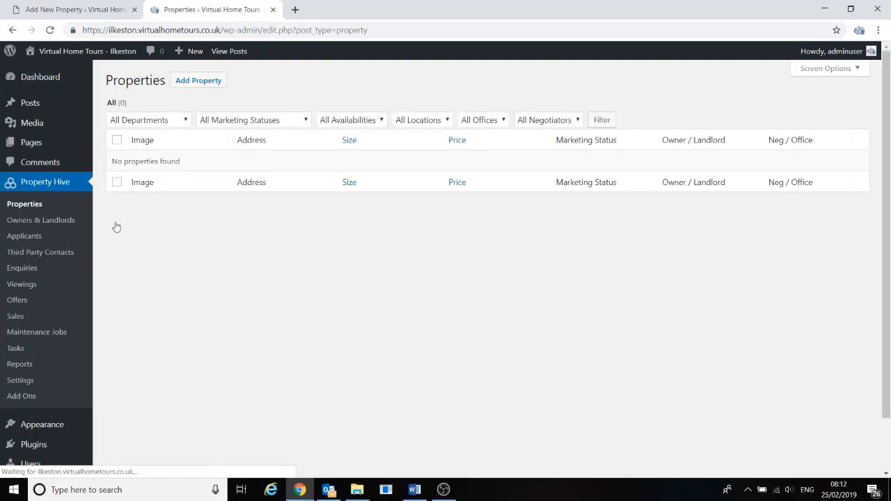
# - Begin a new listing from the empty Properties list with Add Property
pyautogui.click(197, 81)
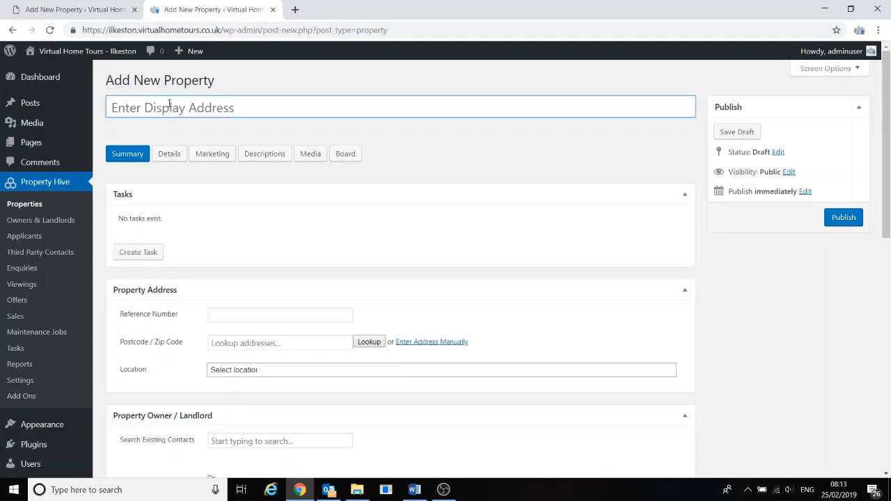
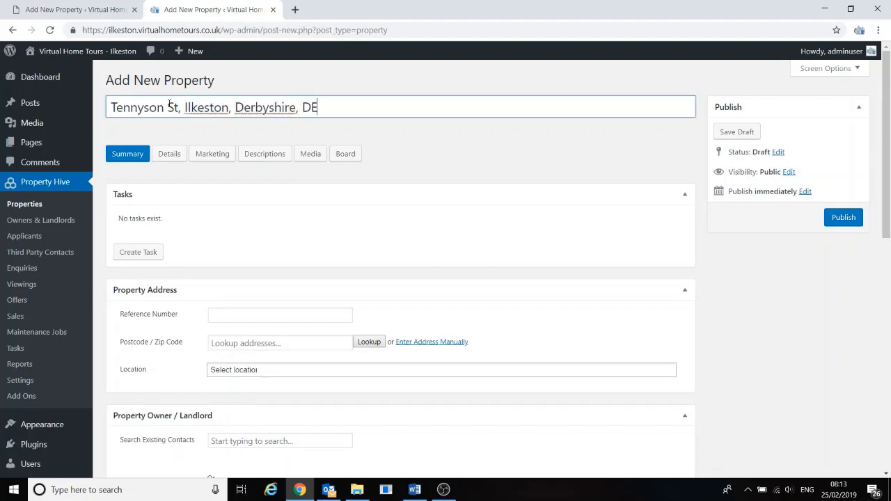
pyautogui.click(241, 342)
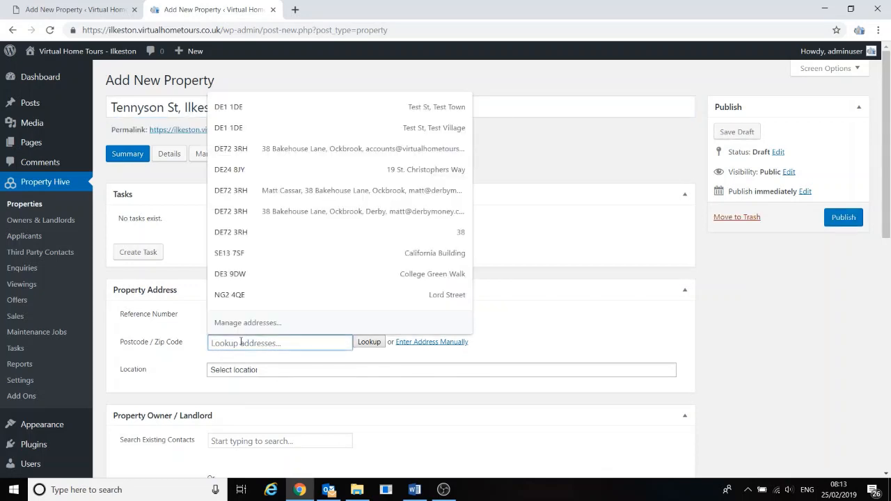
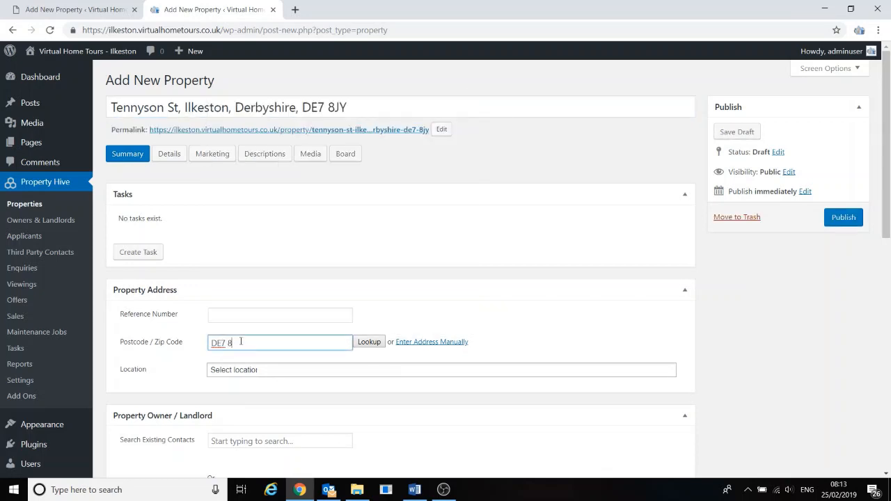
pyautogui.click(375, 343)
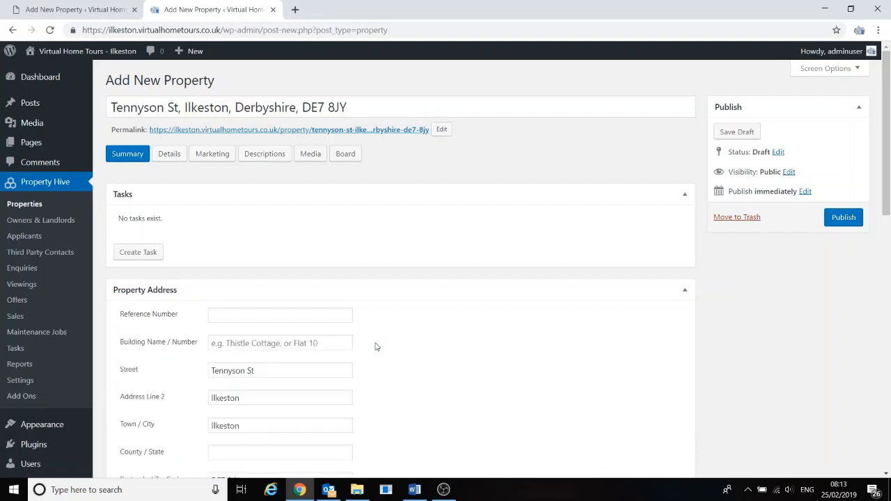
# - Set the building name/number to 10, leaving the looked-up street unchanged
pyautogui.click(240, 345)
pyautogui.press('Tab')
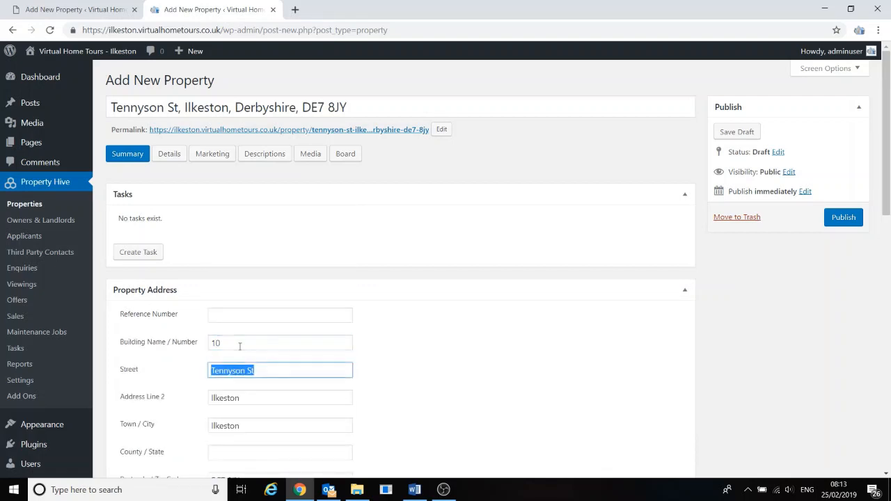
pyautogui.click(485, 363)
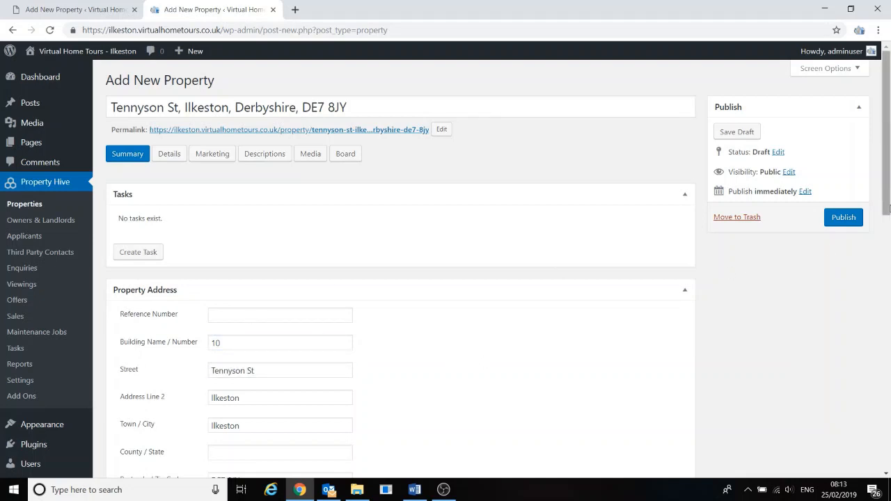
pyautogui.moveTo(887, 210); pyautogui.dragTo(888, 287)
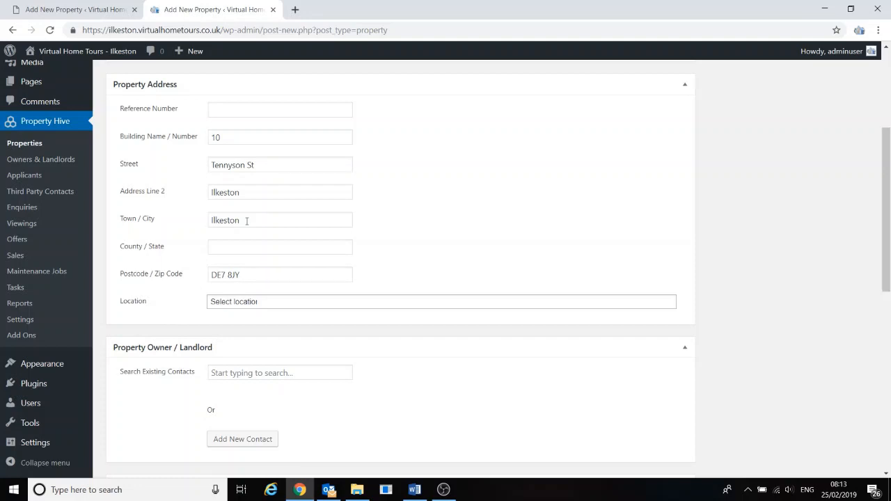
# - Remove the duplicate Ilkeston from Address Line 2 and set County / State to Derbyshire
pyautogui.doubleClick(244, 192)
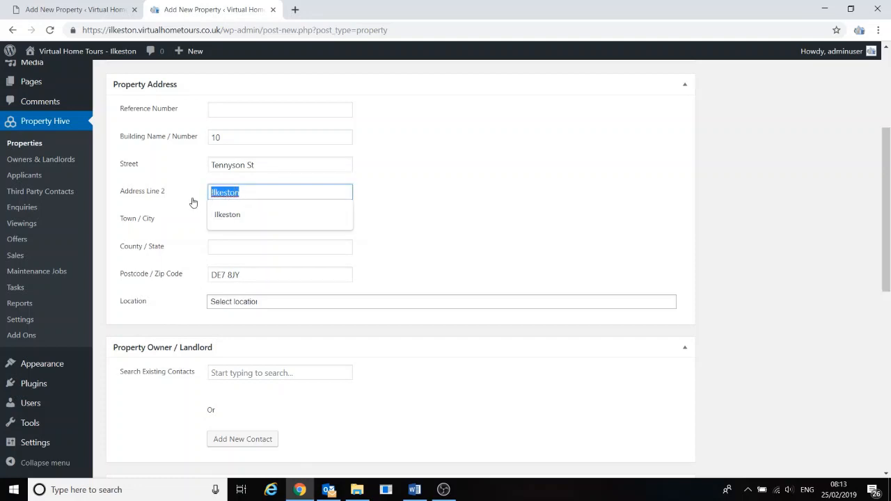
pyautogui.press('BackSpace')
pyautogui.press('Tab')
pyautogui.press('Tab')
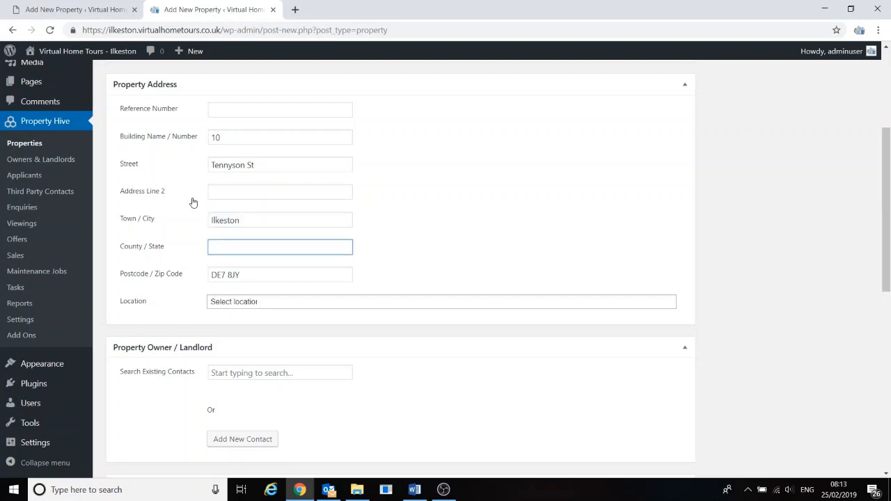
pyautogui.write('Derbyshire')
pyautogui.press('Tab')
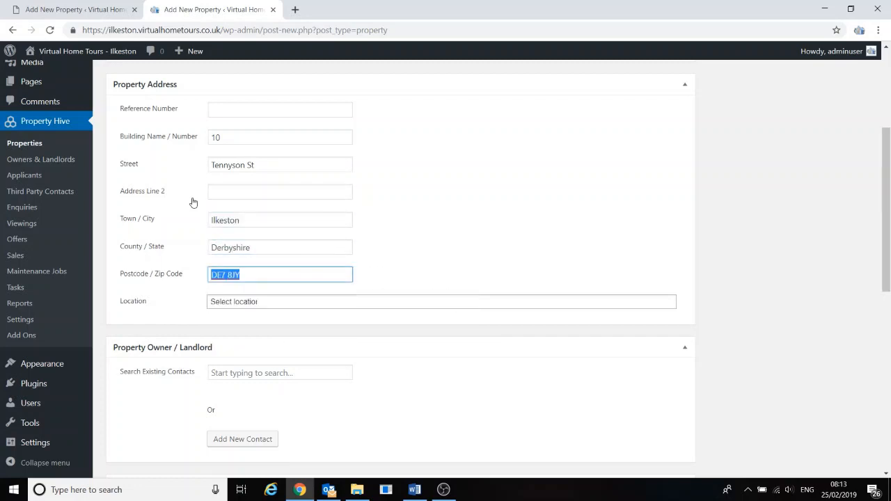
pyautogui.click(506, 229)
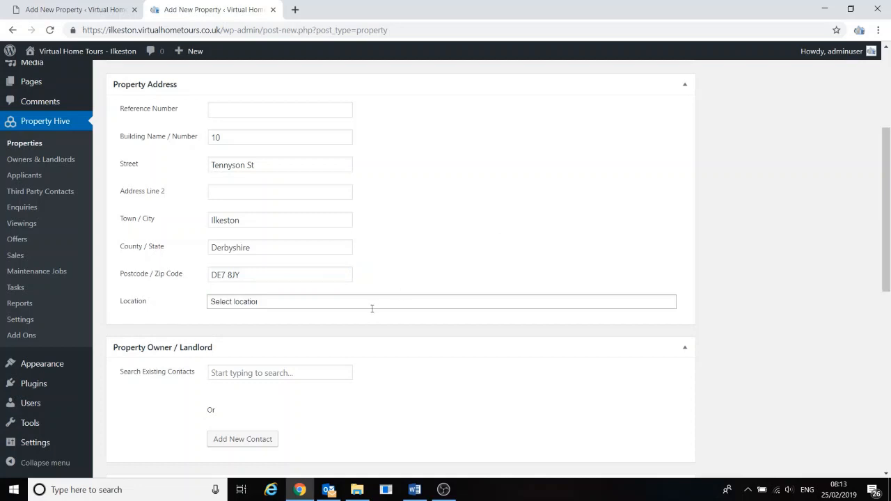
# - Tag the property location as Ilkeston and Derbyshire
pyautogui.click(352, 302)
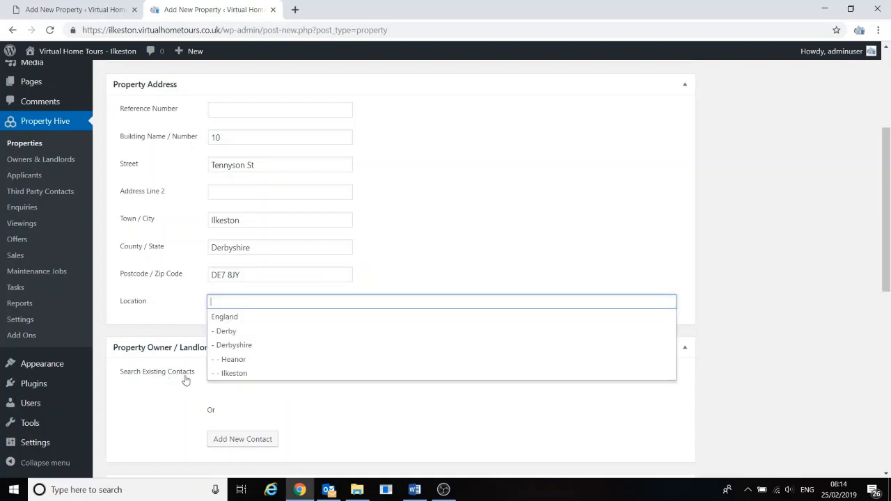
pyautogui.click(224, 376)
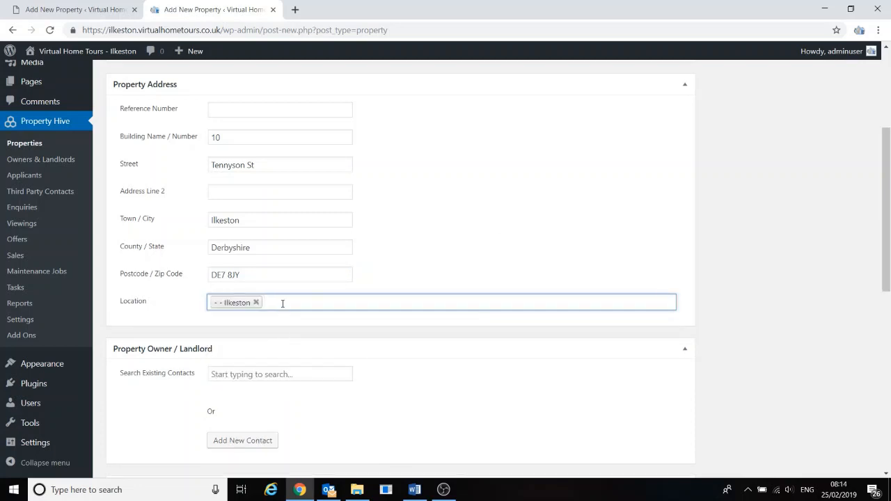
pyautogui.click(283, 302)
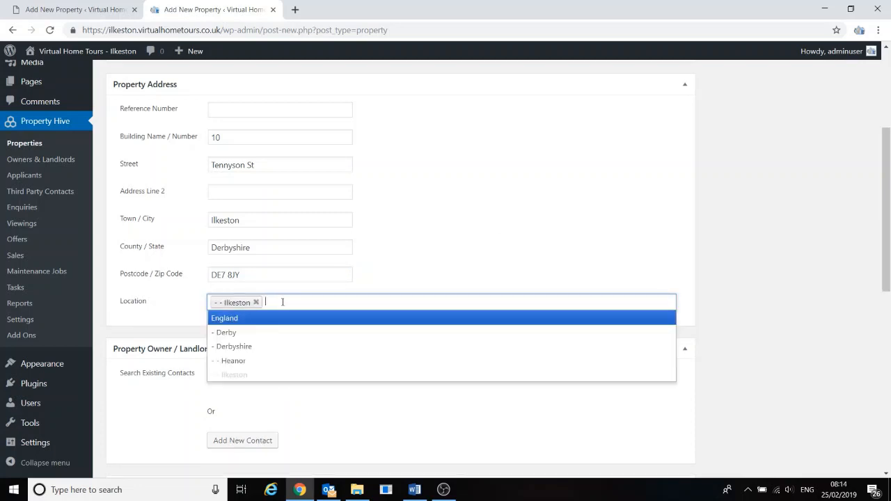
pyautogui.click(252, 346)
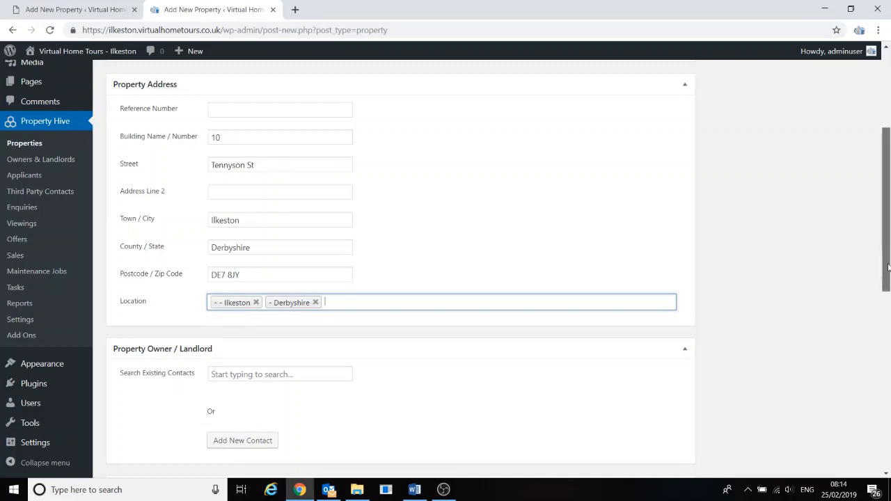
# - Search existing contacts for 'Test' and link the test contact as owner/landlord
pyautogui.moveTo(887, 267); pyautogui.dragTo(889, 327)
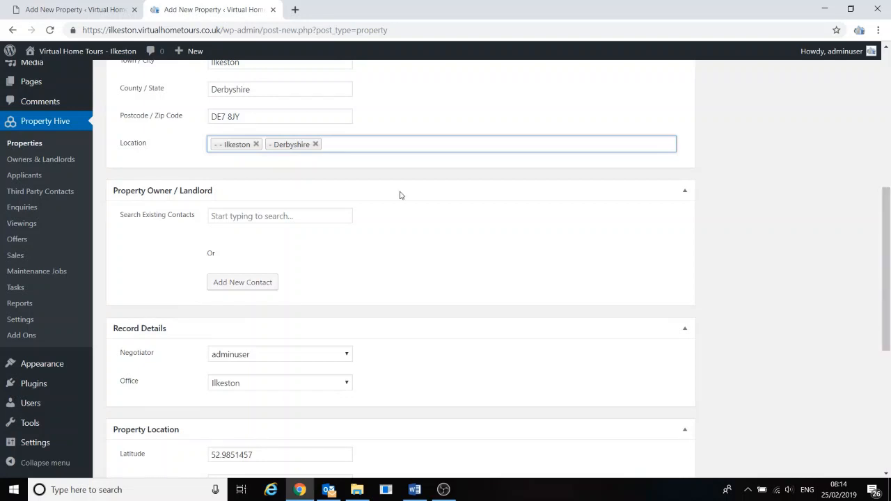
pyautogui.click(245, 218)
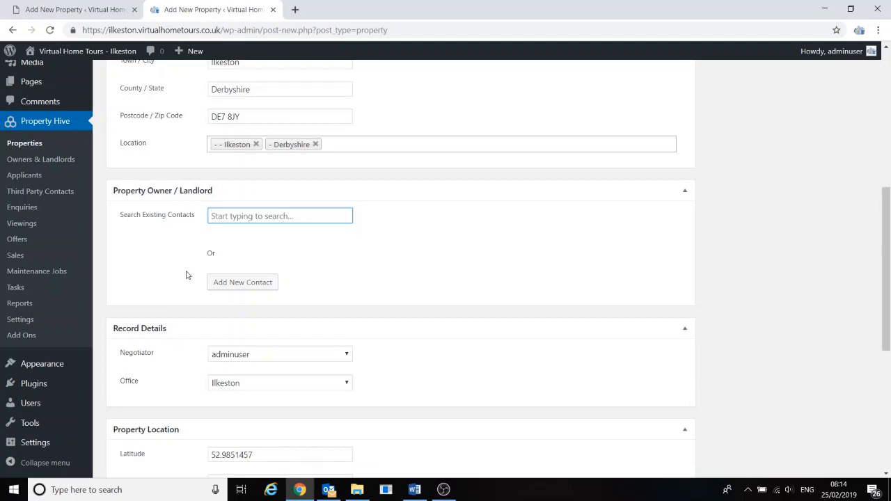
pyautogui.write('Test')
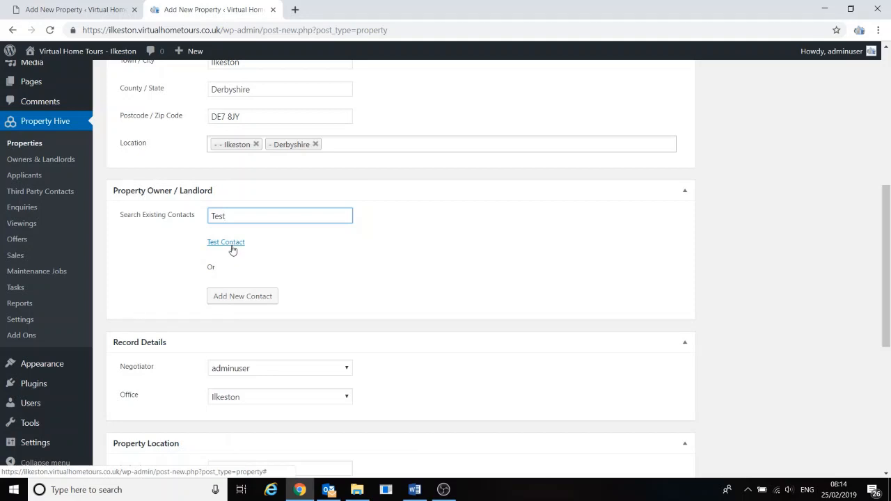
pyautogui.click(233, 249)
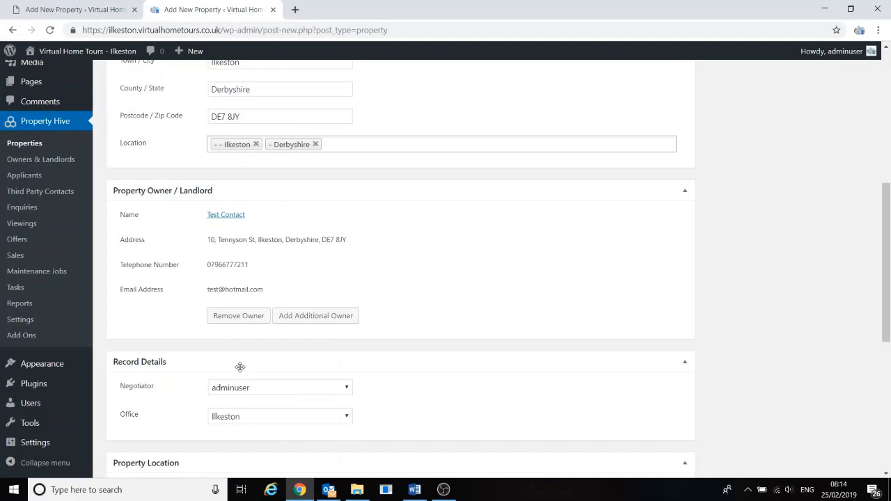
# - Confirm Ilkeston as the property's office
pyautogui.moveTo(887, 287); pyautogui.dragTo(890, 357)
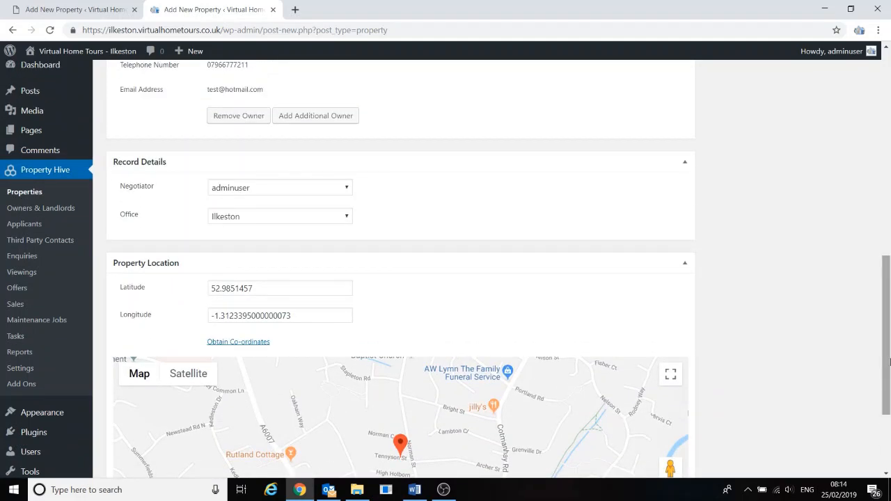
pyautogui.click(255, 217)
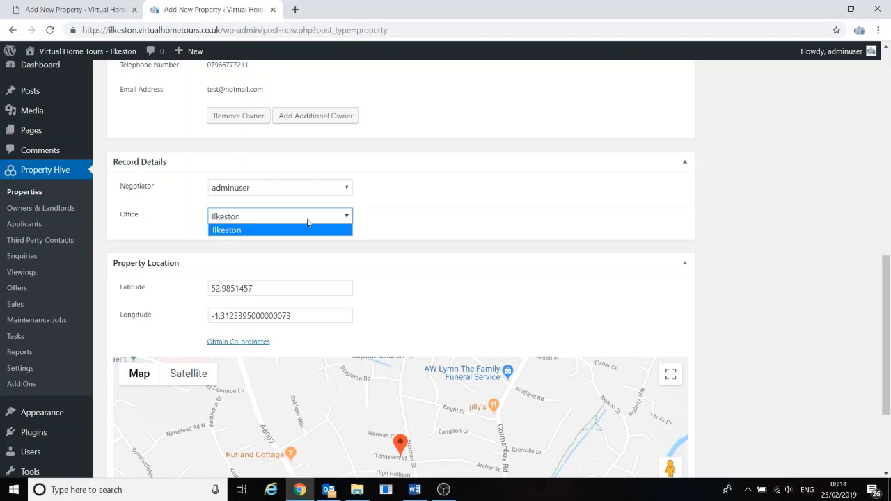
pyautogui.click(401, 218)
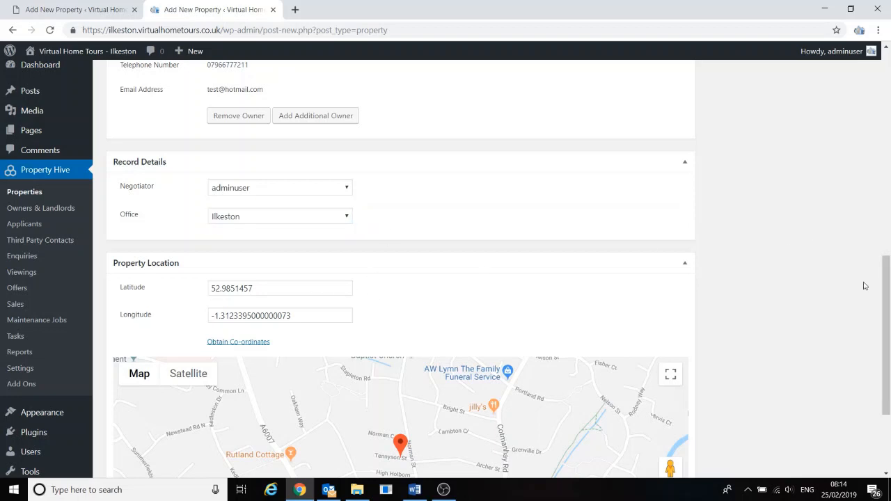
pyautogui.moveTo(888, 314); pyautogui.dragTo(888, 367)
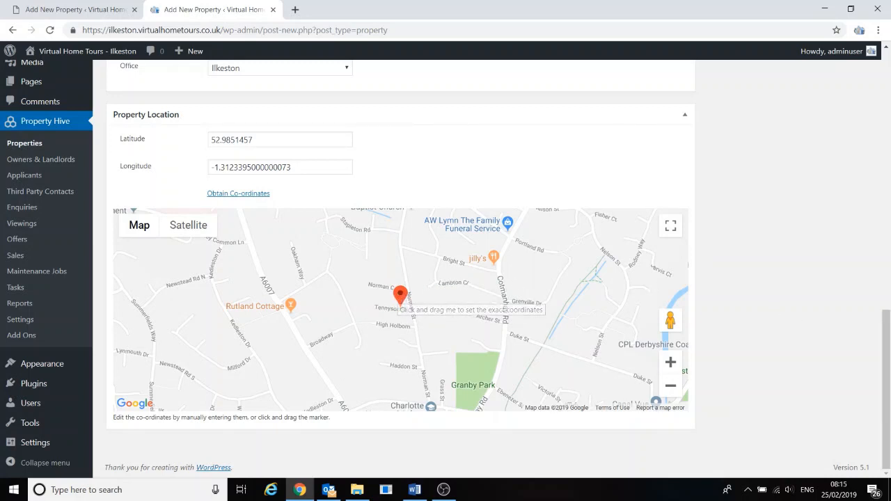
pyautogui.moveTo(399, 296); pyautogui.dragTo(381, 297)
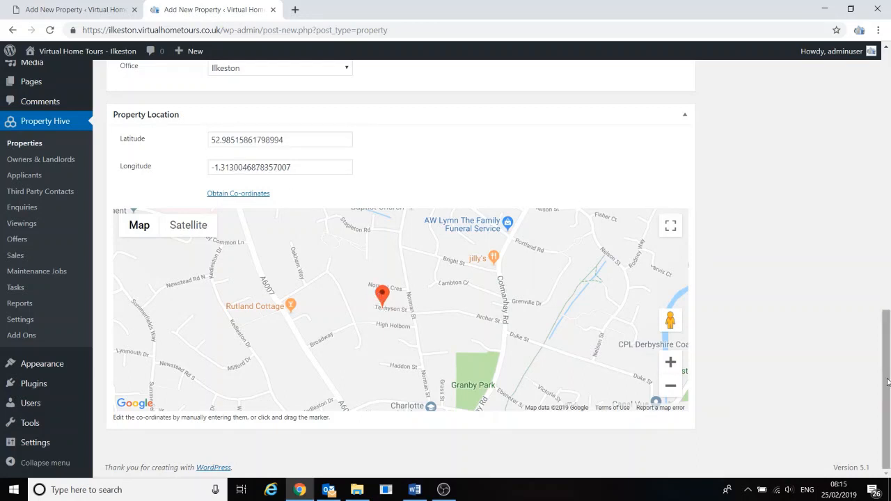
pyautogui.moveTo(888, 383); pyautogui.dragTo(883, 126)
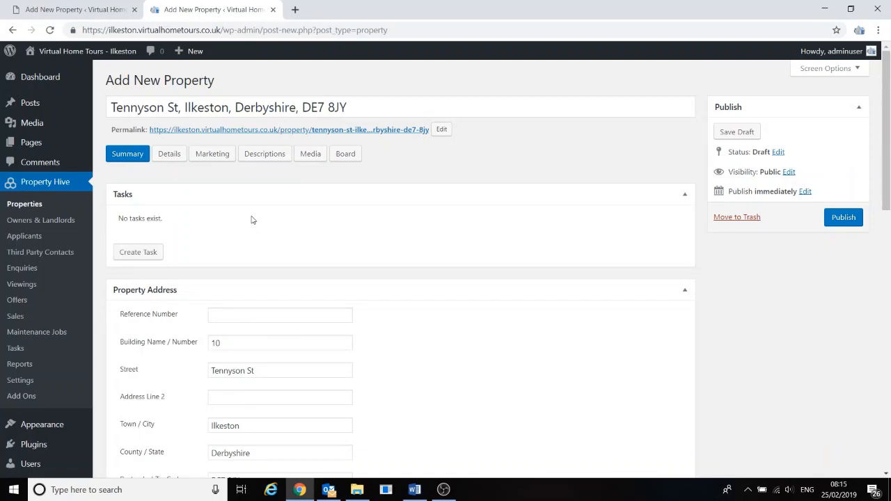
pyautogui.click(169, 154)
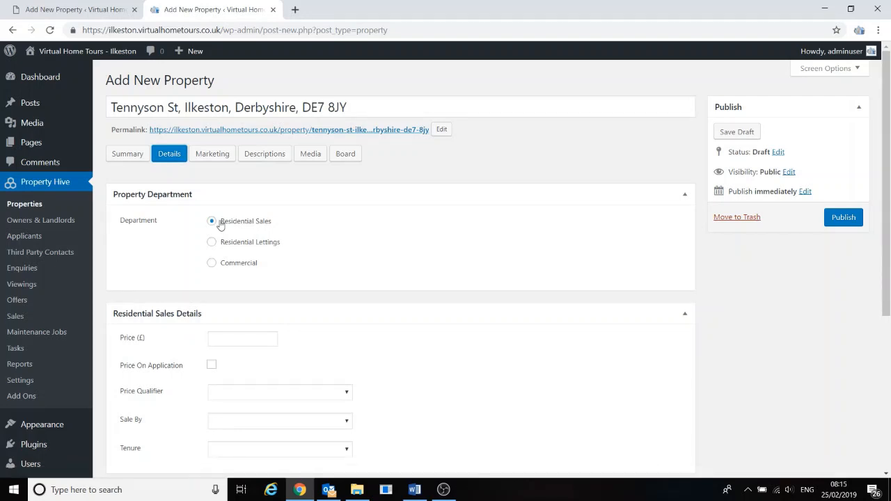
pyautogui.click(216, 338)
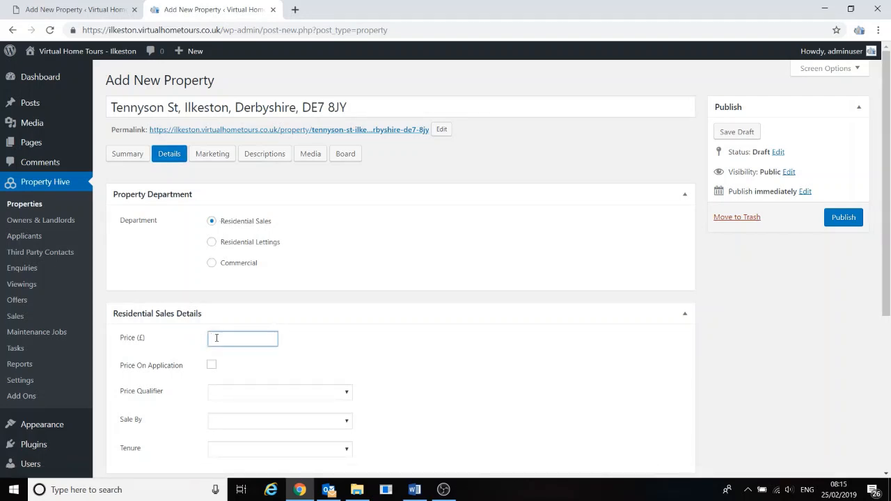
pyautogui.click(225, 394)
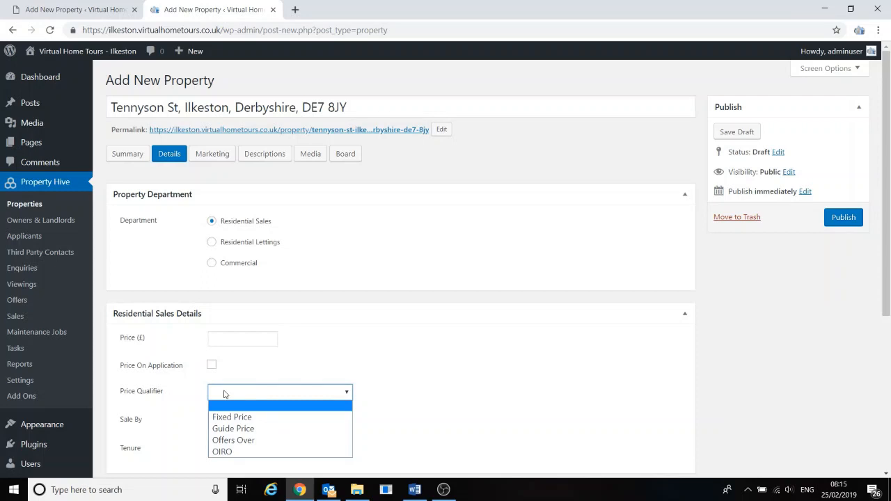
pyautogui.click(460, 418)
pyautogui.click(222, 395)
pyautogui.click(222, 395)
pyautogui.click(217, 424)
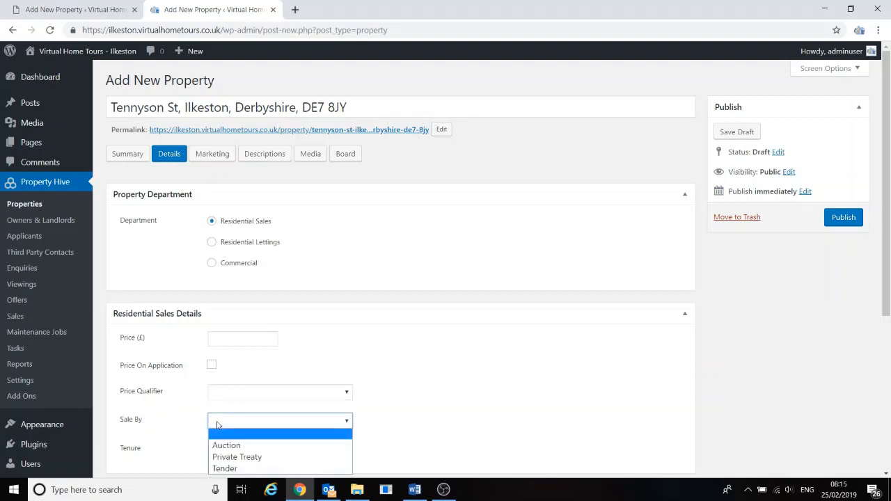
pyautogui.click(460, 421)
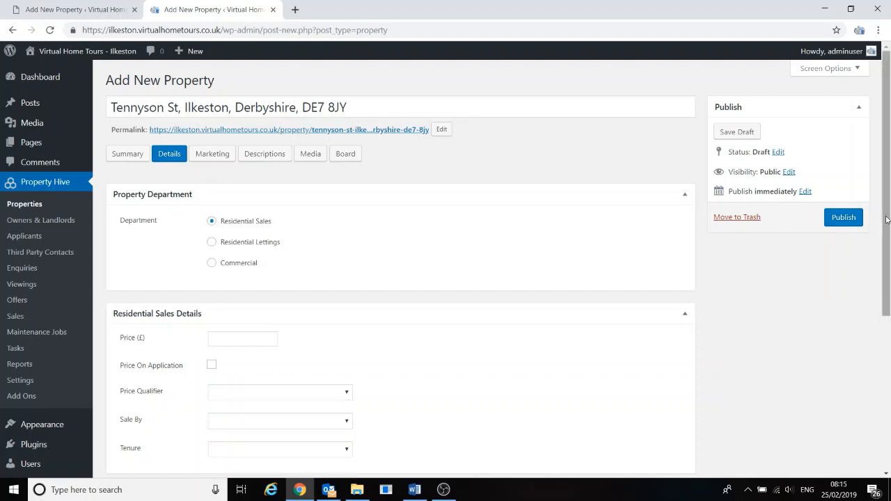
pyautogui.moveTo(886, 220); pyautogui.dragTo(888, 377)
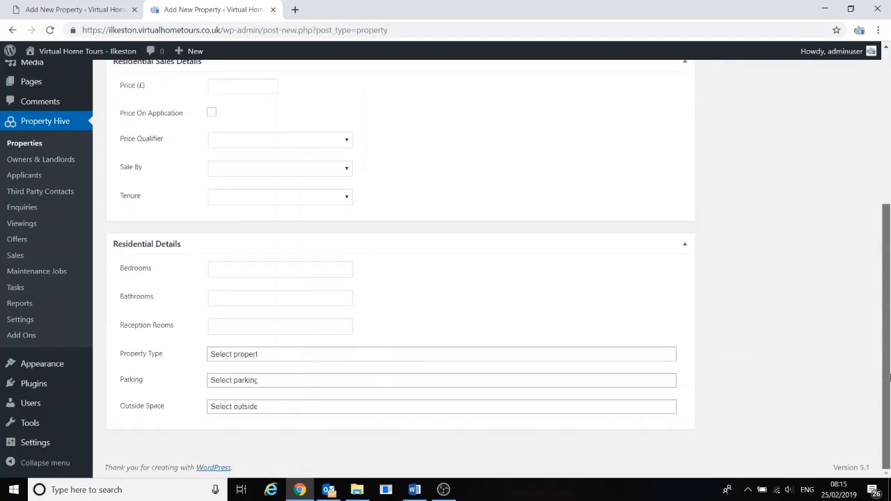
pyautogui.click(299, 198)
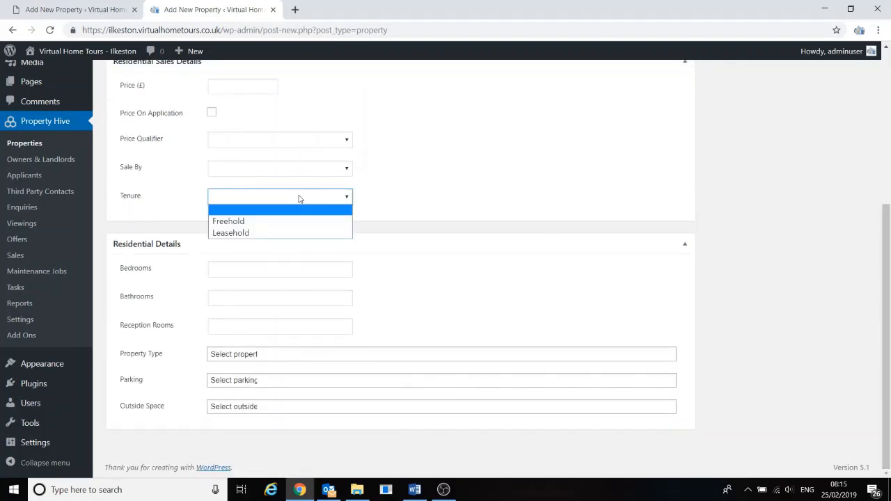
pyautogui.click(285, 357)
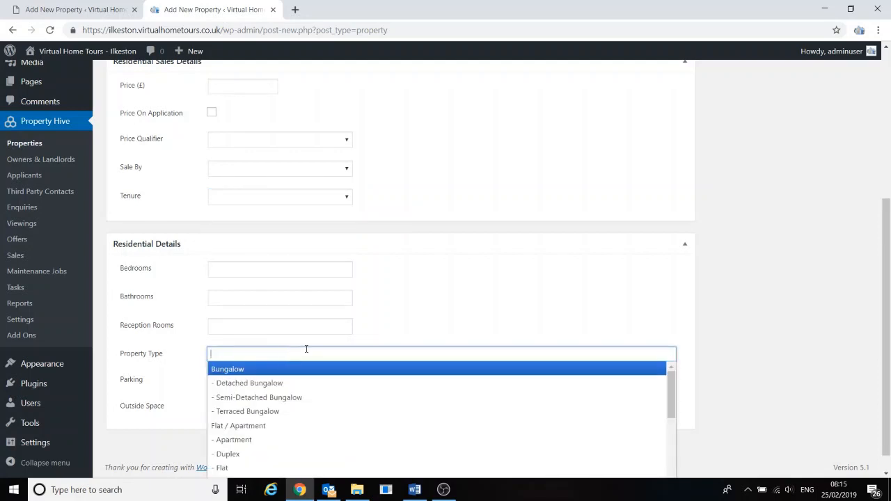
pyautogui.click(449, 321)
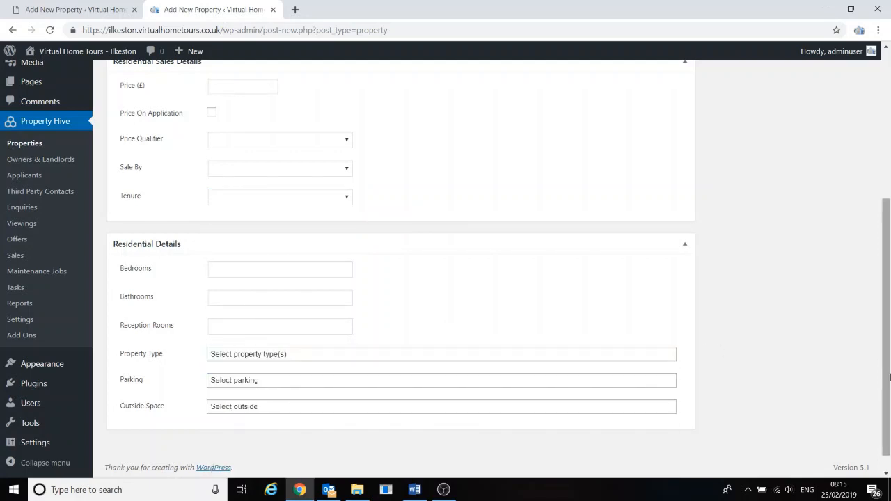
pyautogui.moveTo(887, 376); pyautogui.dragTo(889, 175)
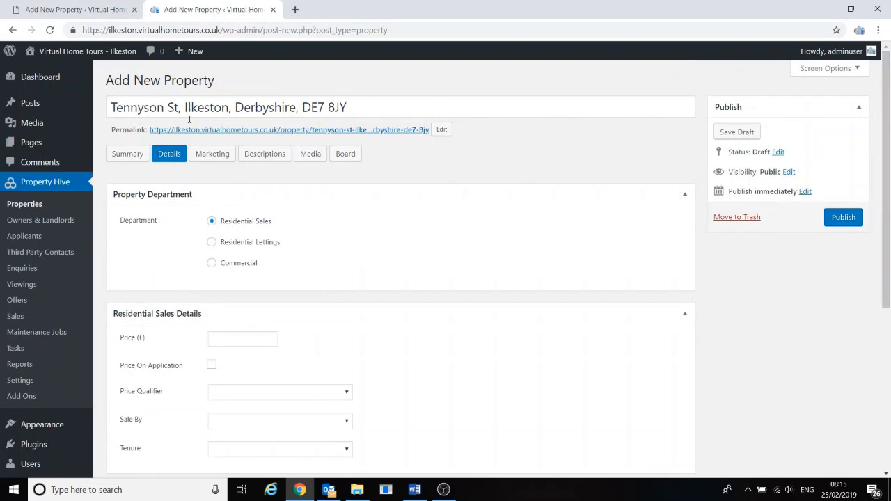
pyautogui.click(218, 157)
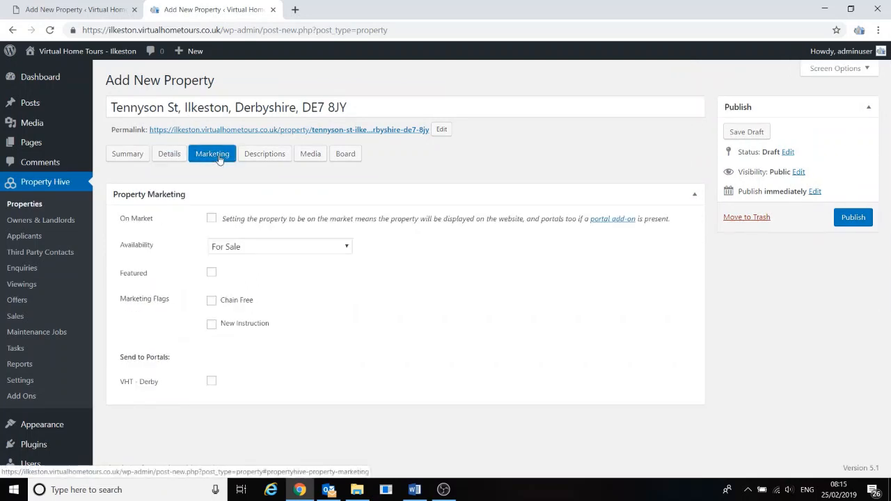
# - Tick On Market and enable sending to the VHT - Derby portal
pyautogui.click(213, 220)
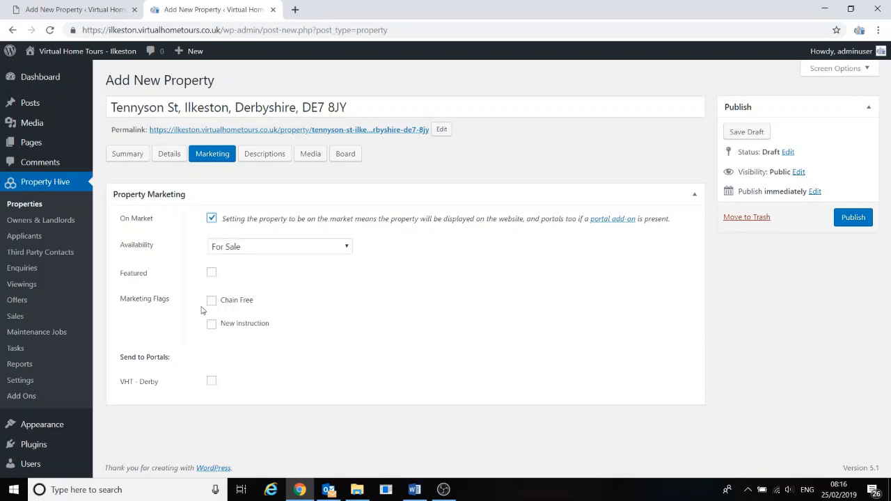
pyautogui.click(211, 383)
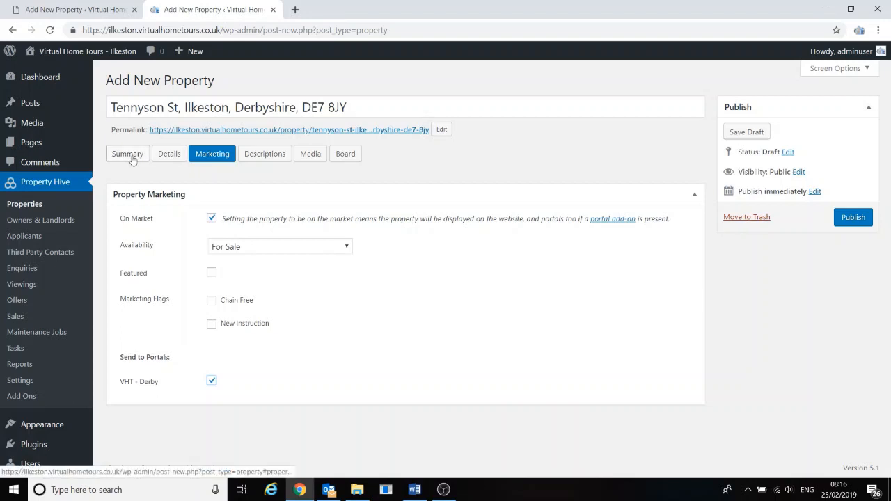
pyautogui.click(266, 159)
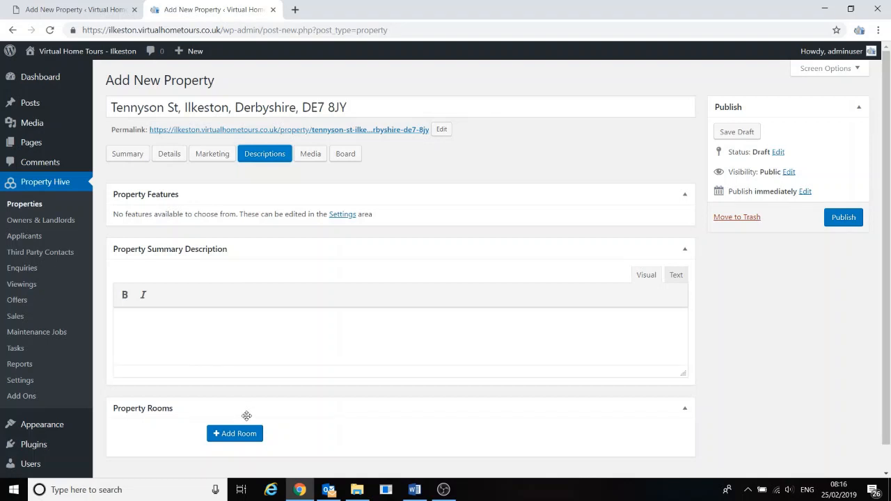
# - Add a room named Bedroom One, correcting the mistyped name
pyautogui.scroll(-1, 889, 276)
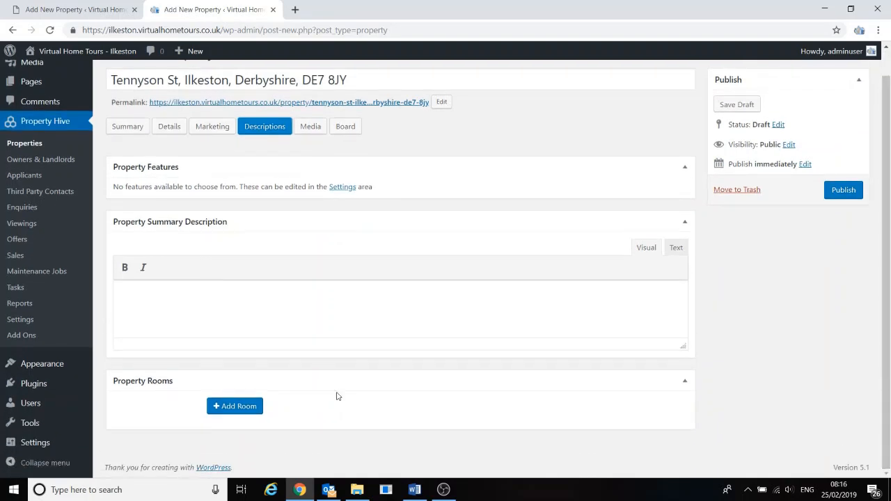
pyautogui.click(233, 409)
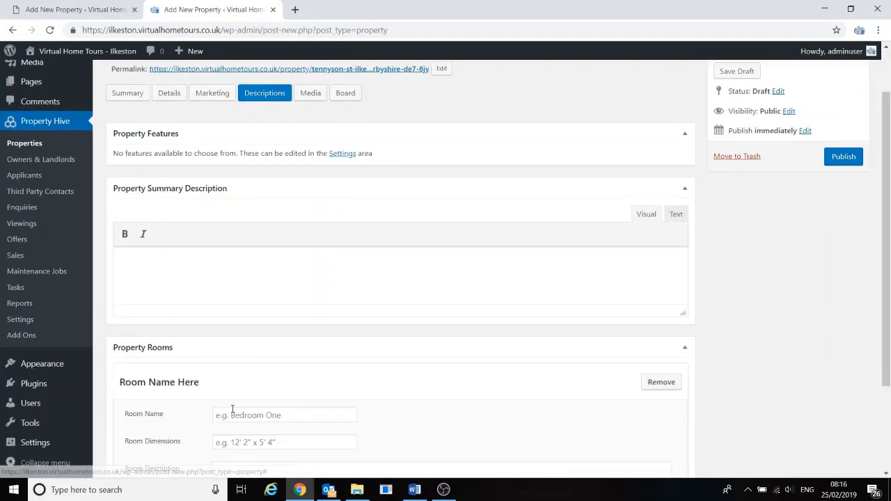
pyautogui.click(273, 416)
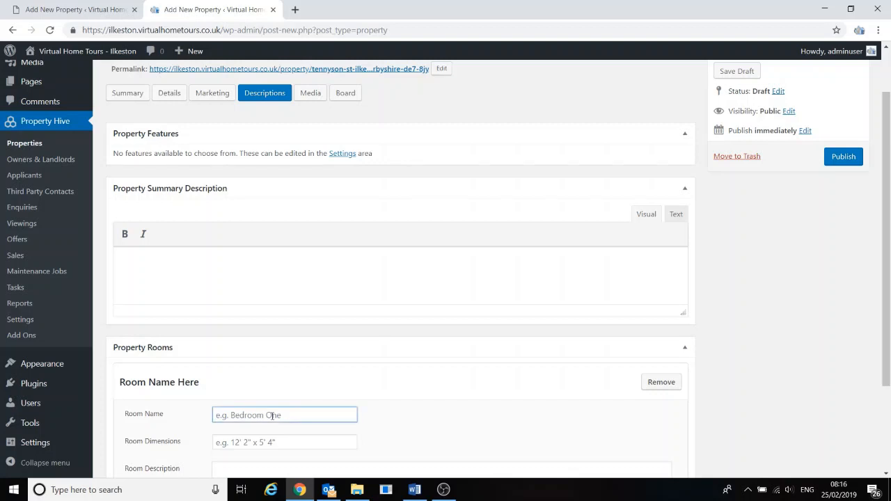
pyautogui.write('Bedroom')
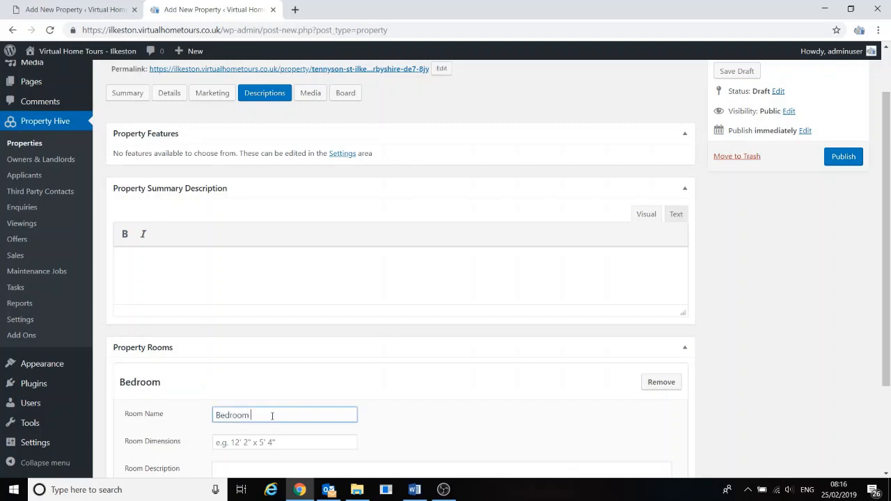
pyautogui.write(' ONe')
pyautogui.press('BackSpace')
pyautogui.press('BackSpace')
pyautogui.write('ne')
pyautogui.press('Tab')
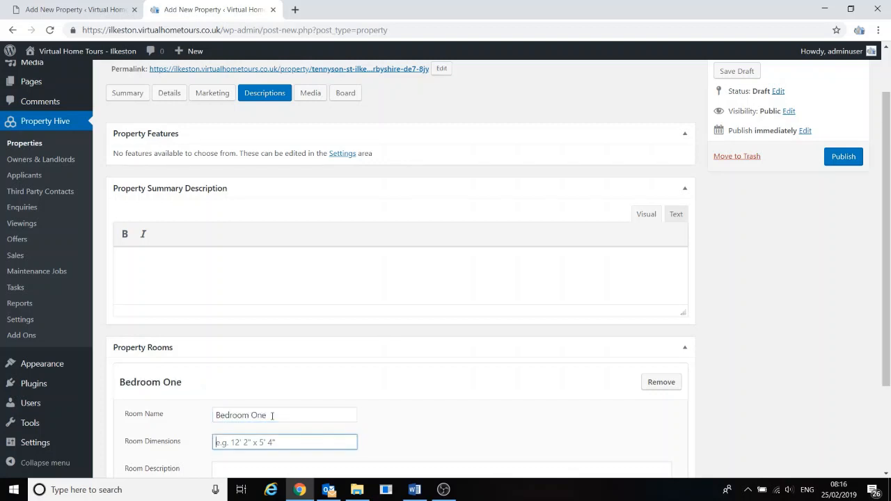
# - Add a second room named Bedroom Two below Bedroom One
pyautogui.scroll(-2, 273, 331)
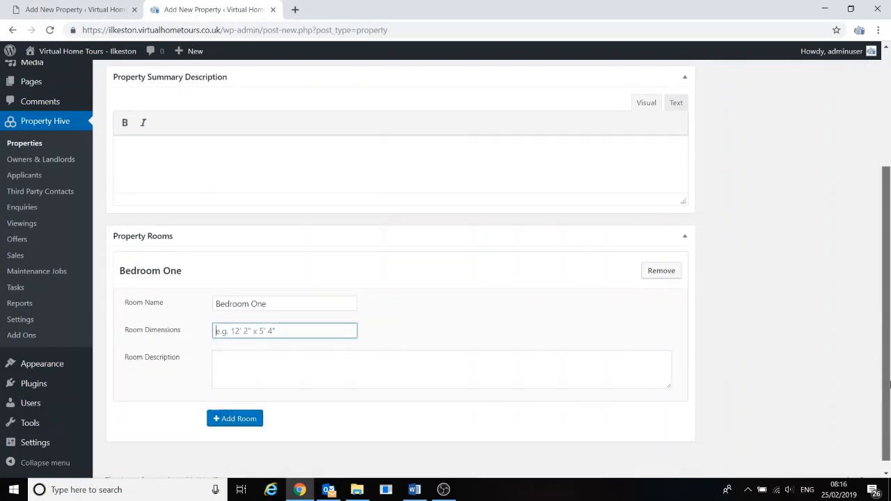
pyautogui.click(227, 420)
pyautogui.scroll(-2, 889, 272)
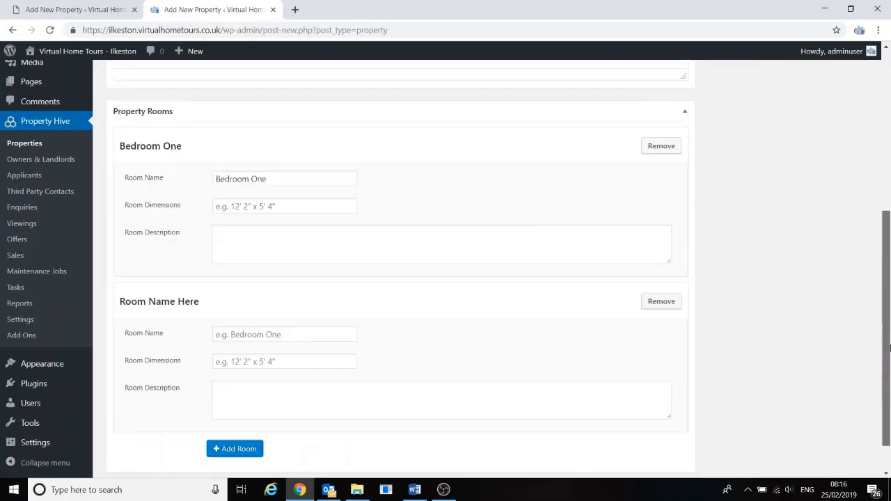
pyautogui.click(234, 336)
pyautogui.write('B')
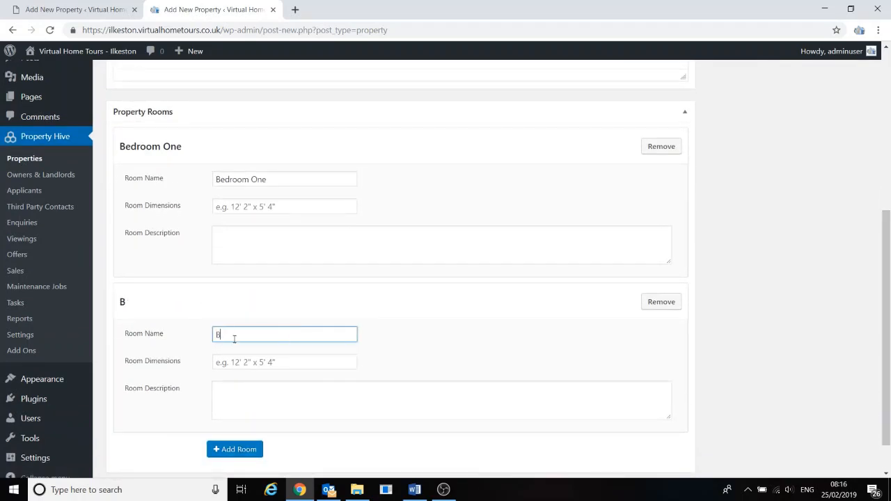
pyautogui.write('edroom Two')
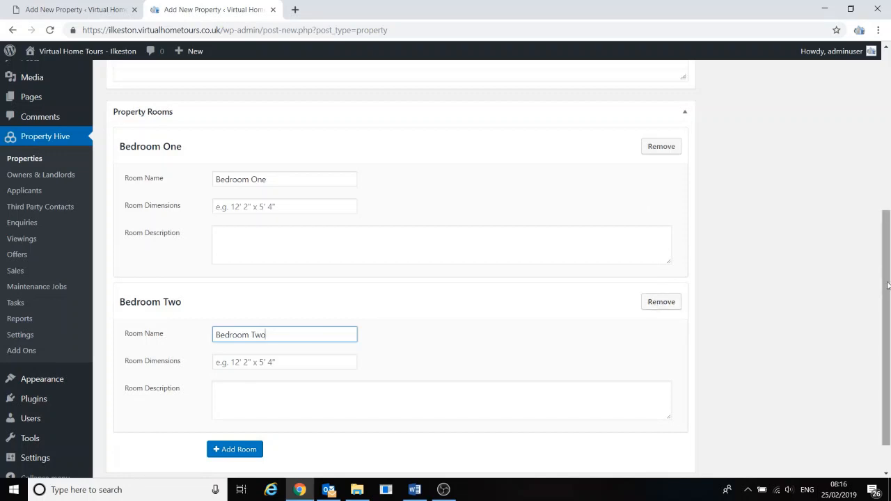
pyautogui.moveTo(888, 285); pyautogui.dragTo(888, 131)
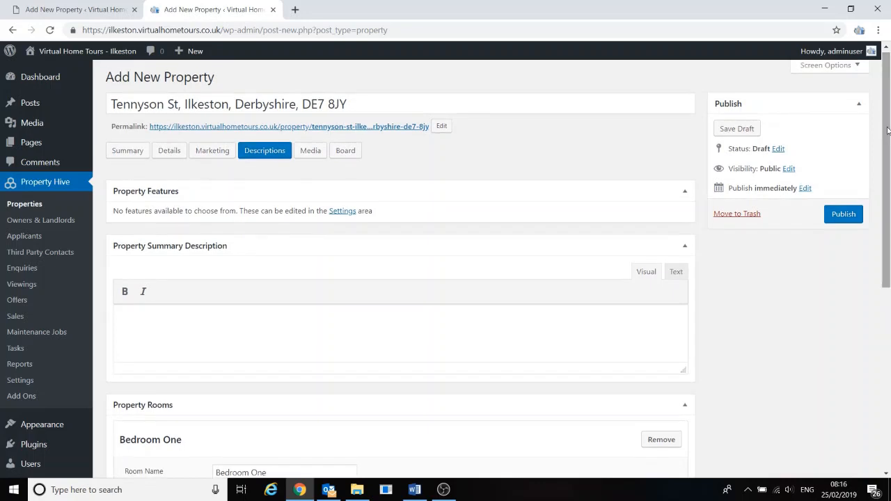
# - Look through the Media panels, then bring up the blank Board details
pyautogui.click(309, 153)
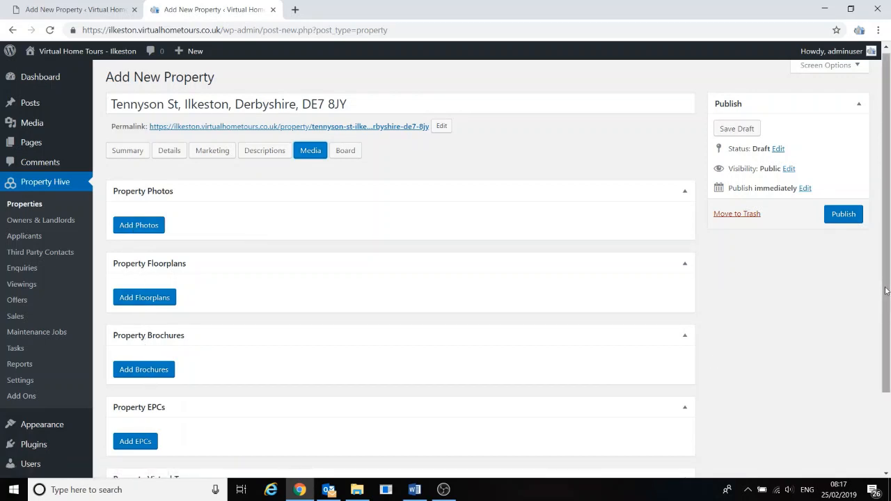
pyautogui.scroll(-2, 280, 333)
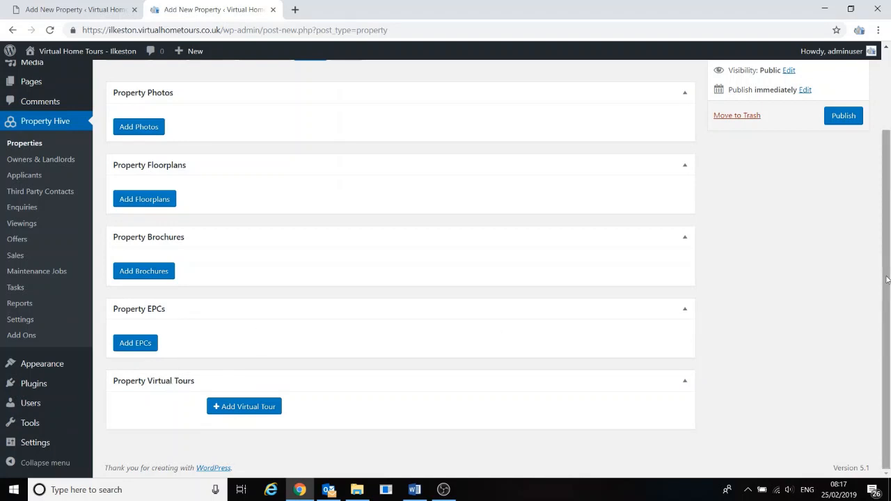
pyautogui.moveTo(887, 280); pyautogui.dragTo(887, 201)
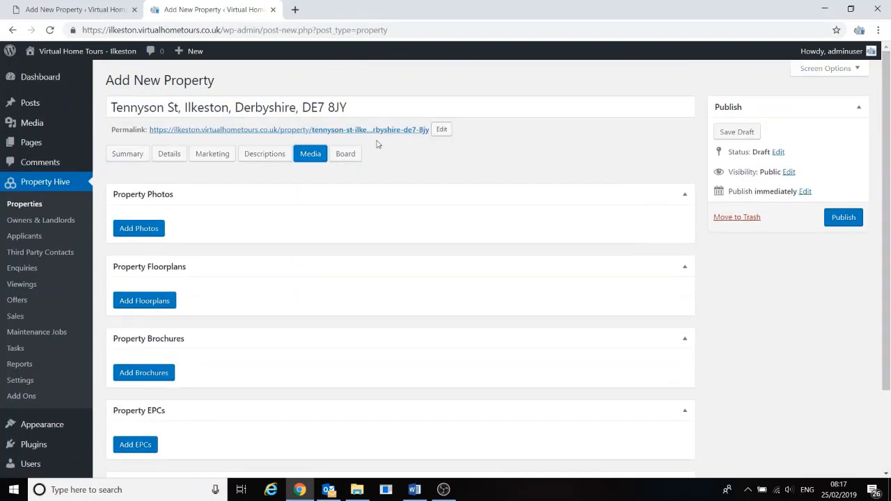
pyautogui.click(339, 154)
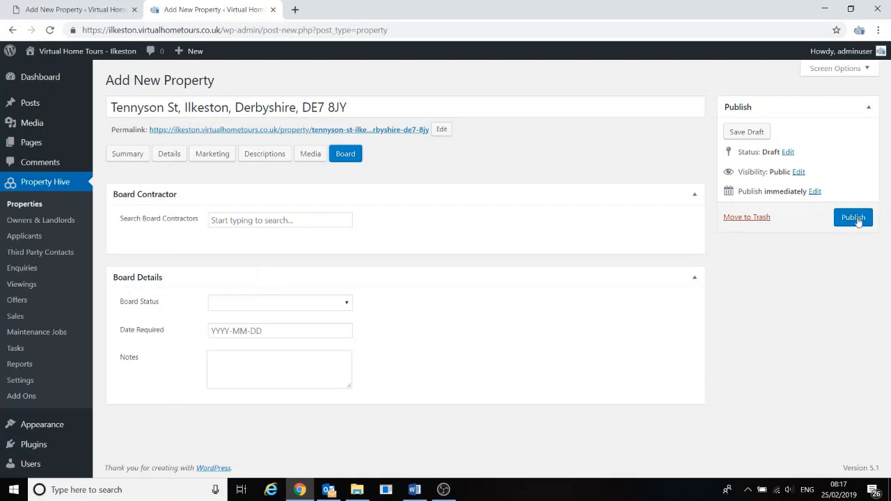
pyautogui.click(128, 156)
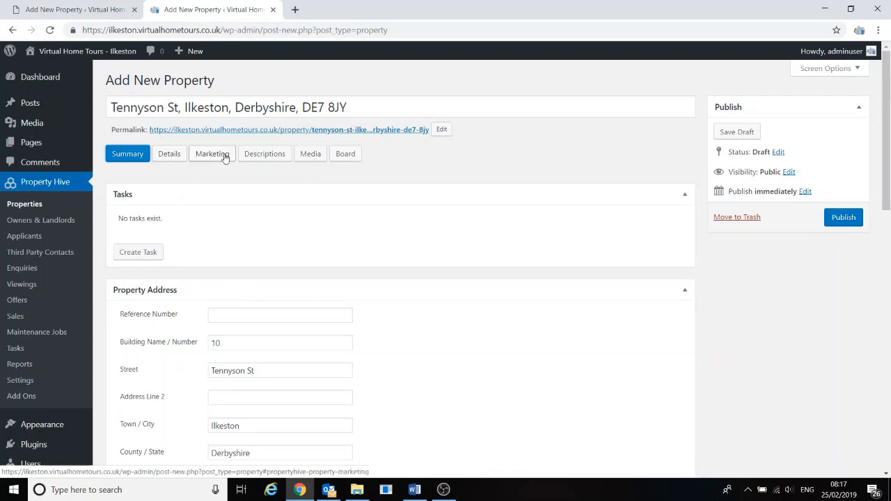
pyautogui.click(225, 158)
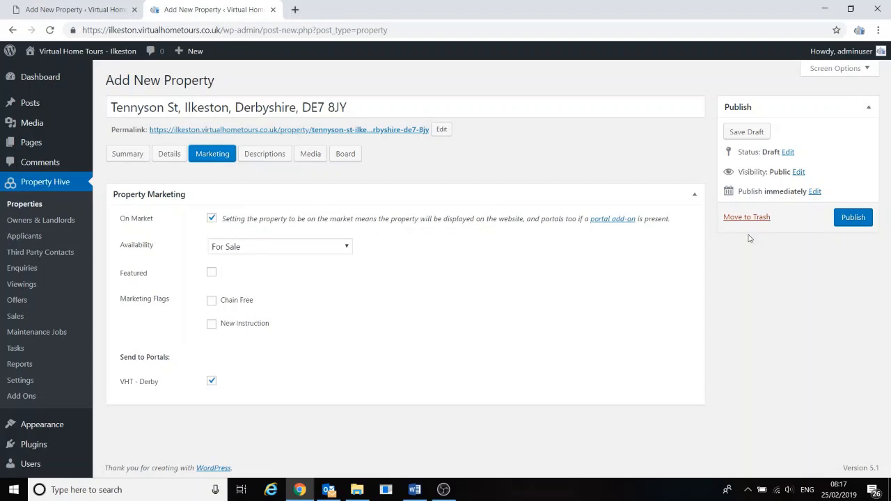
pyautogui.click(344, 156)
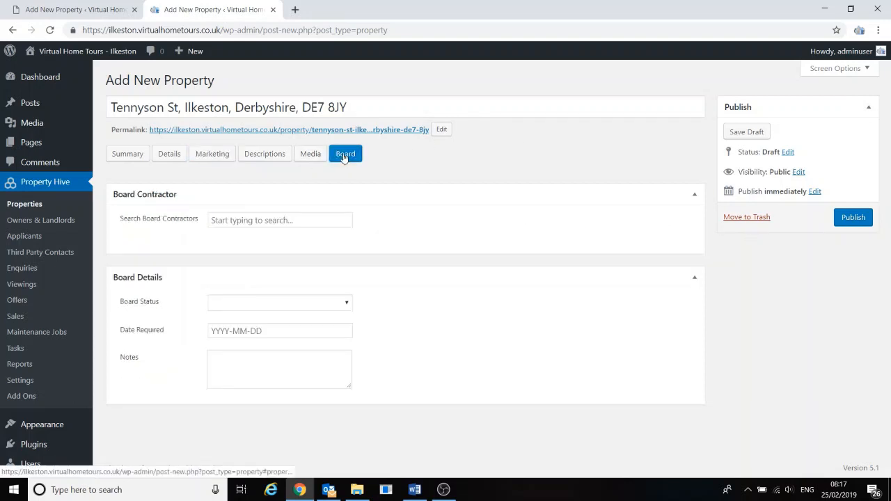
pyautogui.click(127, 154)
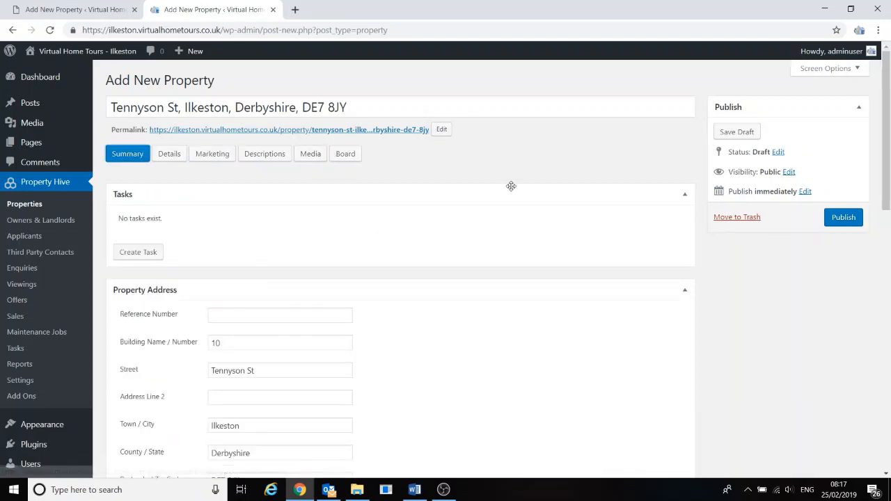
pyautogui.click(844, 218)
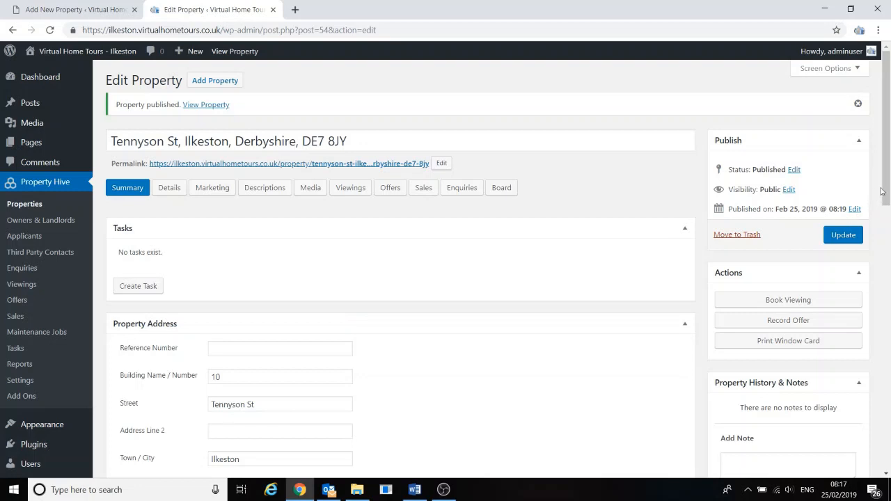
pyautogui.click(26, 204)
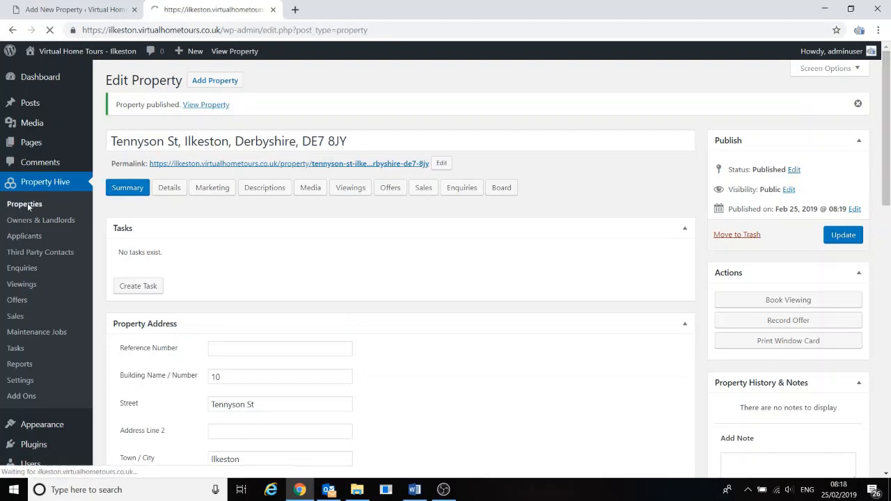